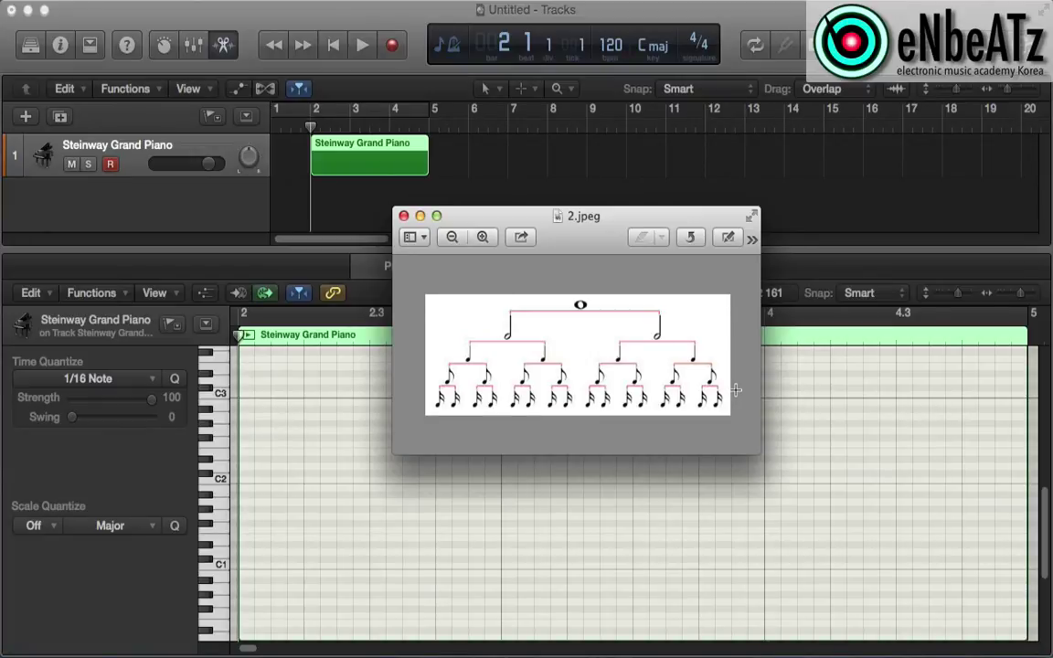
# Step: Draw a C3 note at the start of bar 2 with the Pencil tool and lengthen it to one full bar
pyautogui.click(601, 178)
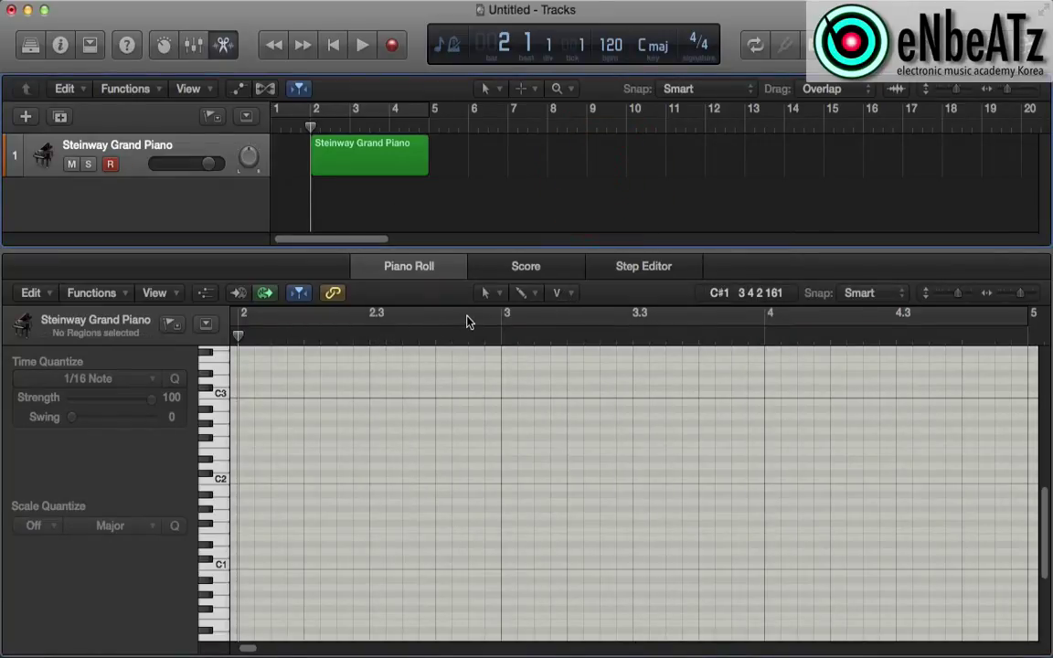
pyautogui.click(485, 293)
pyautogui.click(539, 271)
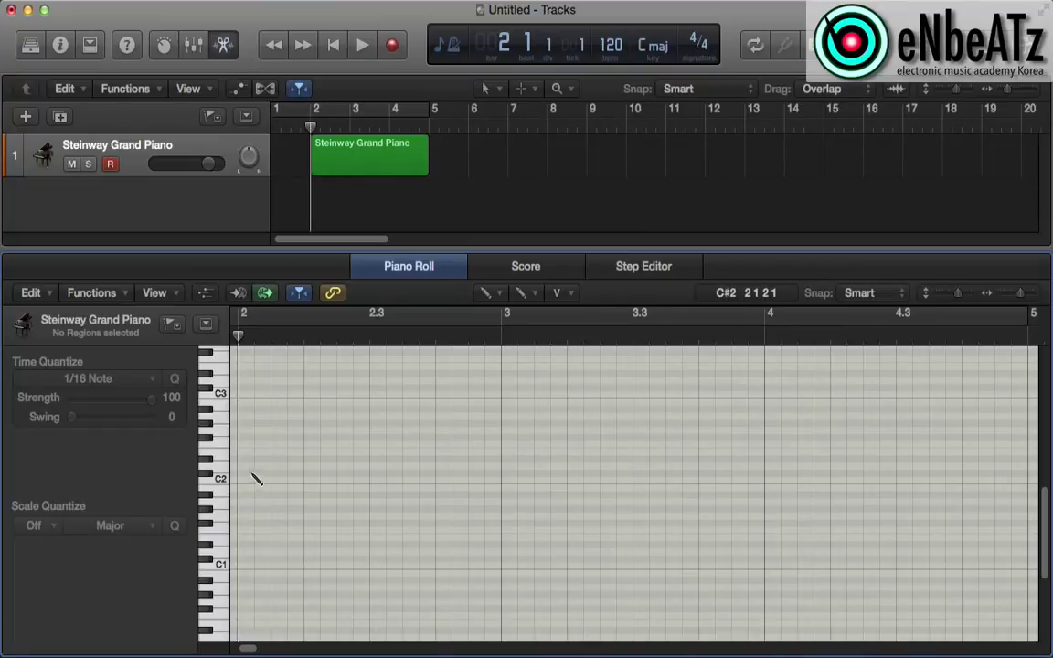
pyautogui.click(242, 394)
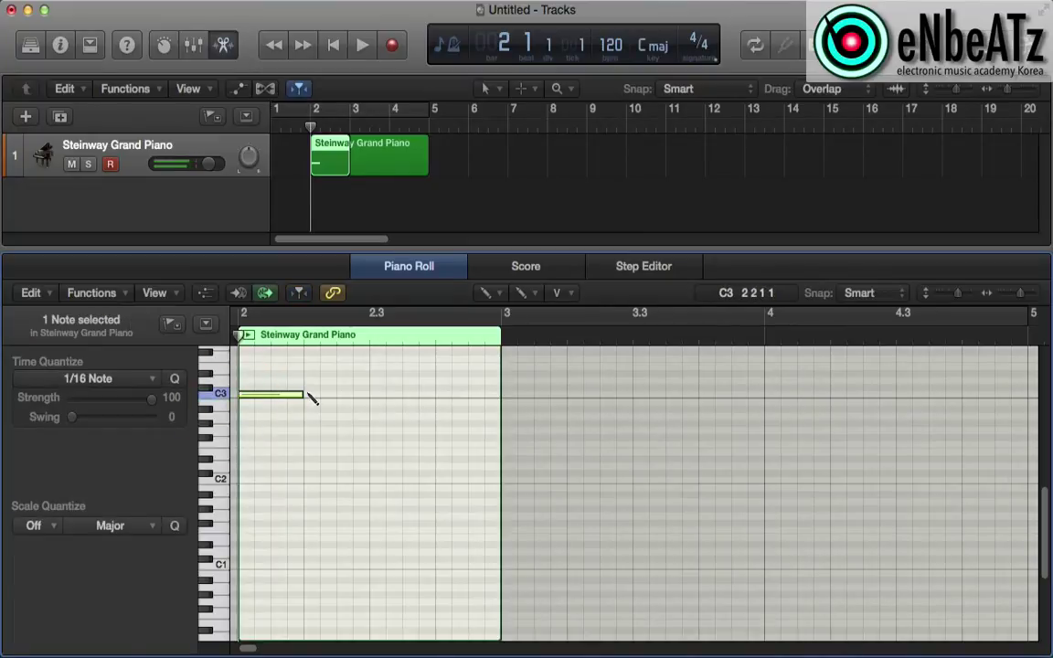
pyautogui.moveTo(300, 395); pyautogui.dragTo(498, 409)
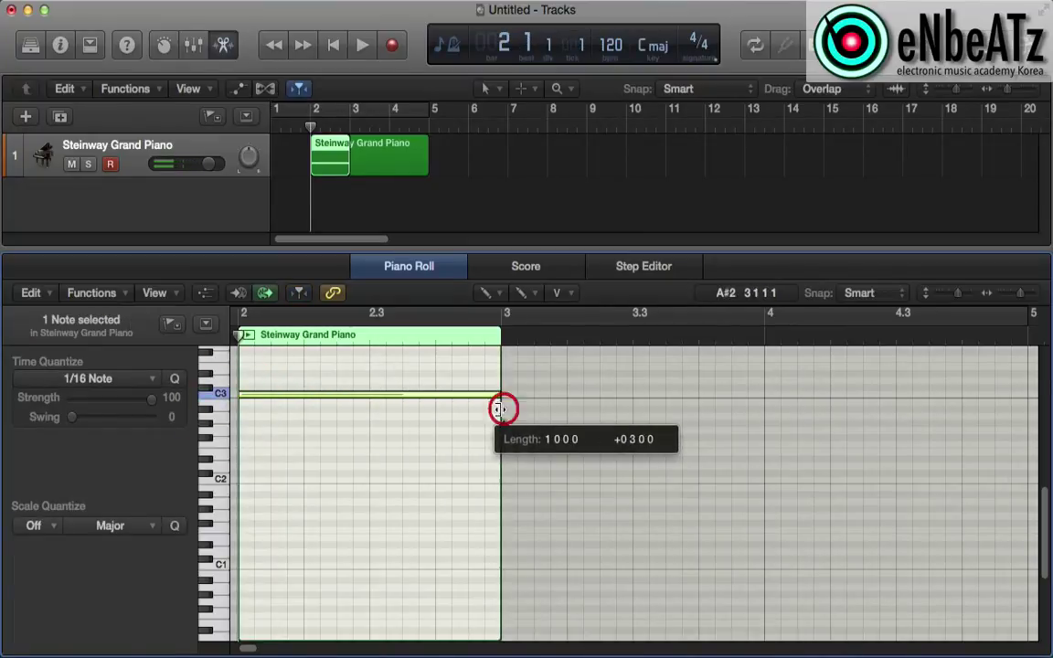
# Step: View the whole note enlarged in the score, and return to the piano roll
pyautogui.click(528, 268)
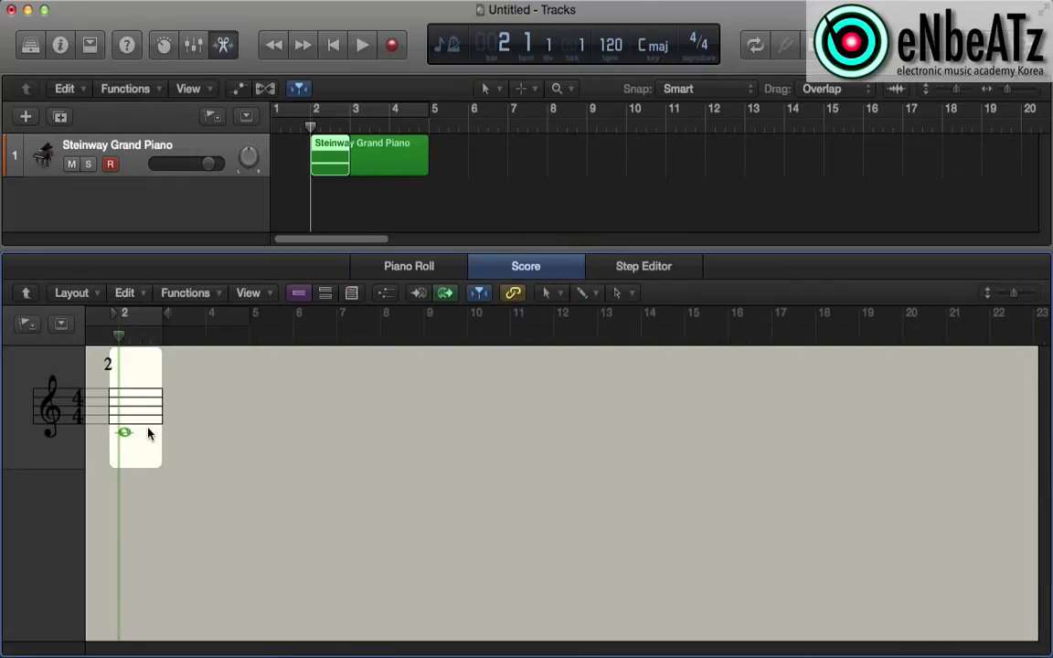
pyautogui.moveTo(206, 388); pyautogui.dragTo(57, 490)
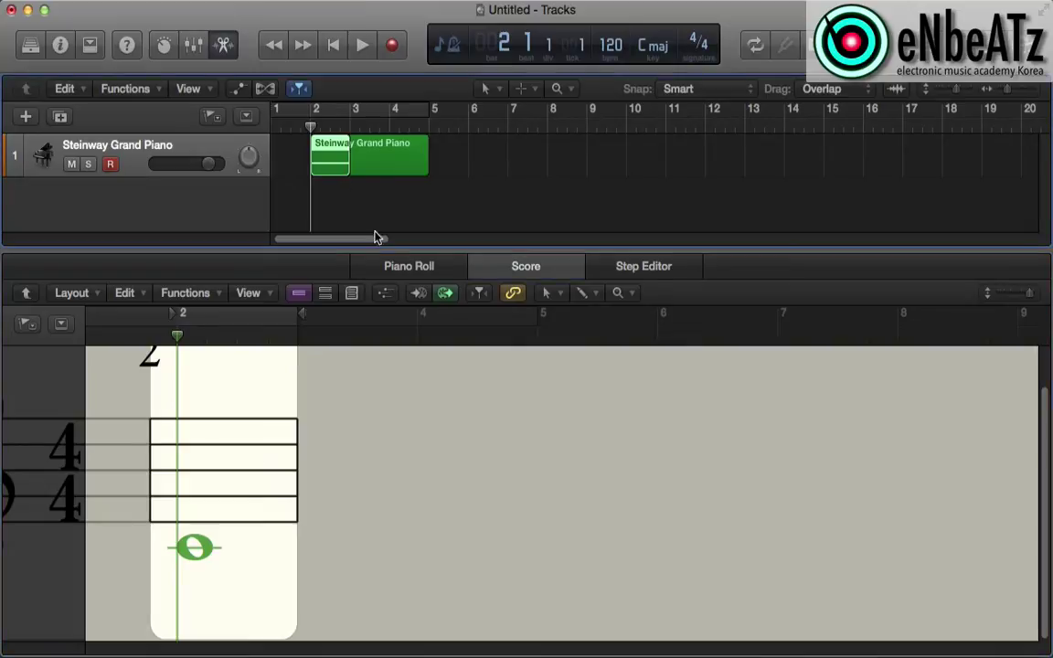
pyautogui.click(396, 266)
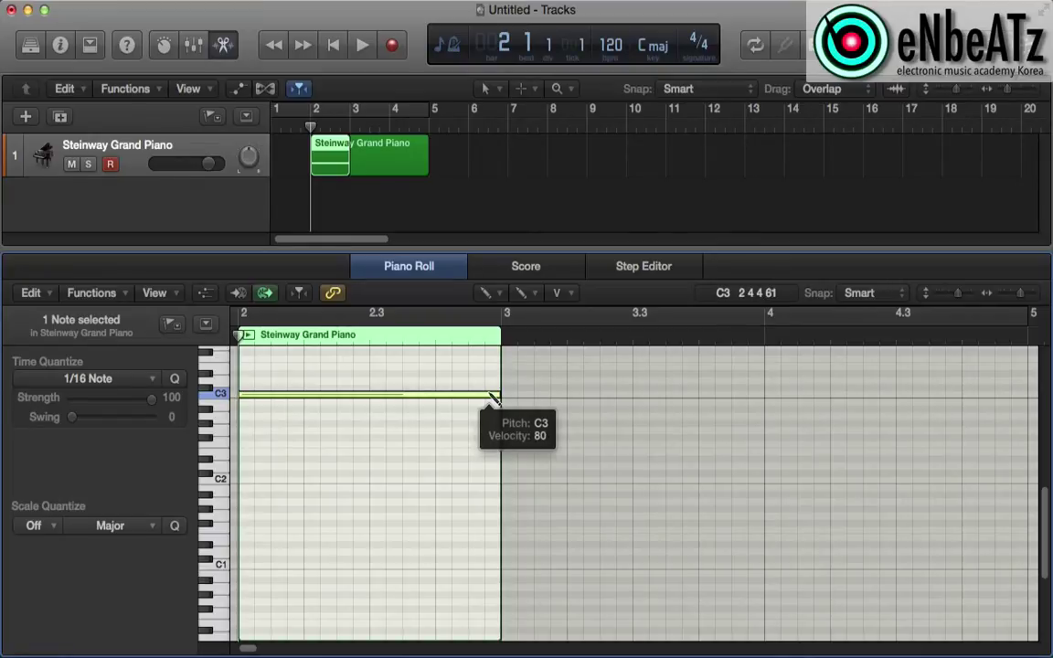
# Step: Extend the Steinway Grand Piano region that contains the whole note to about the middle of bar 8
pyautogui.click(387, 166)
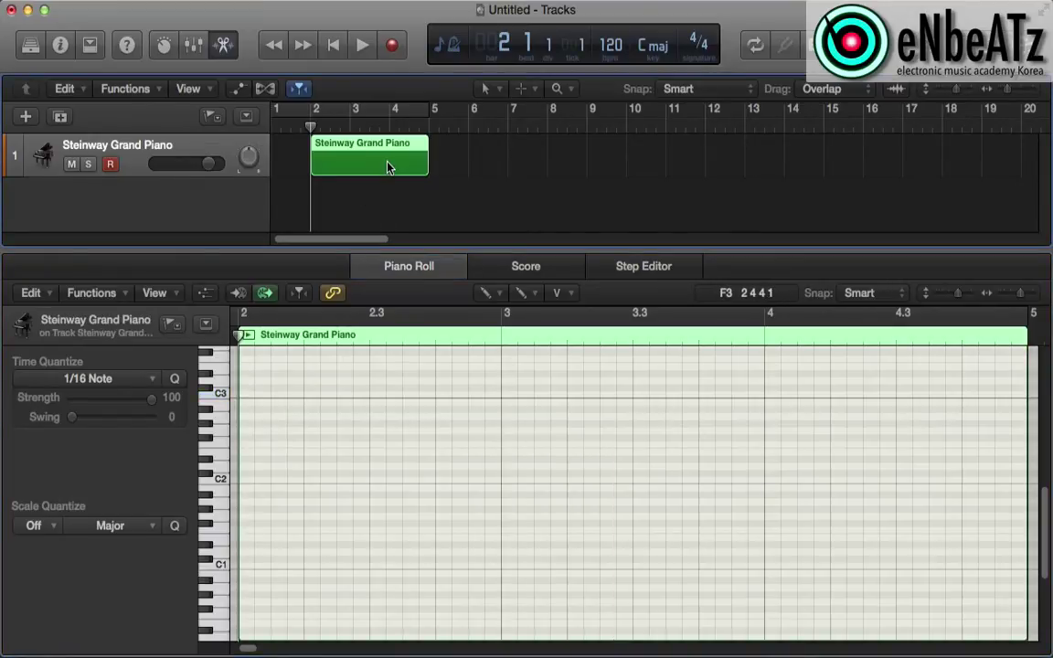
pyautogui.press('super+z')
pyautogui.moveTo(349, 169); pyautogui.dragTo(566, 167)
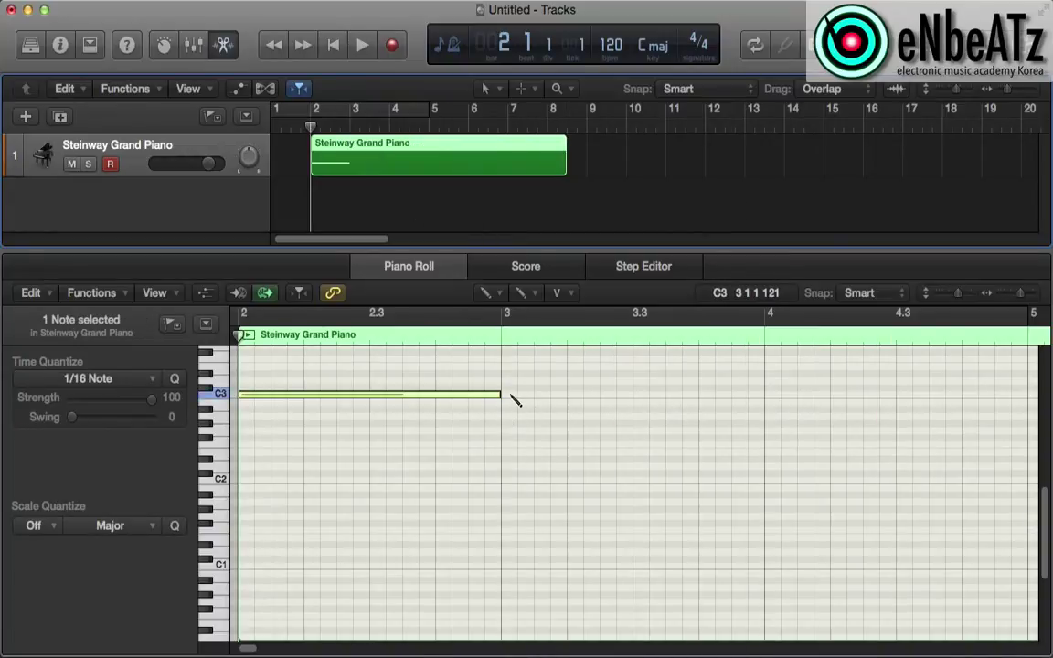
# Step: Fill bar 3 with C3 half notes in the piano roll and show them in the score
pyautogui.moveTo(508, 395); pyautogui.dragTo(624, 423)
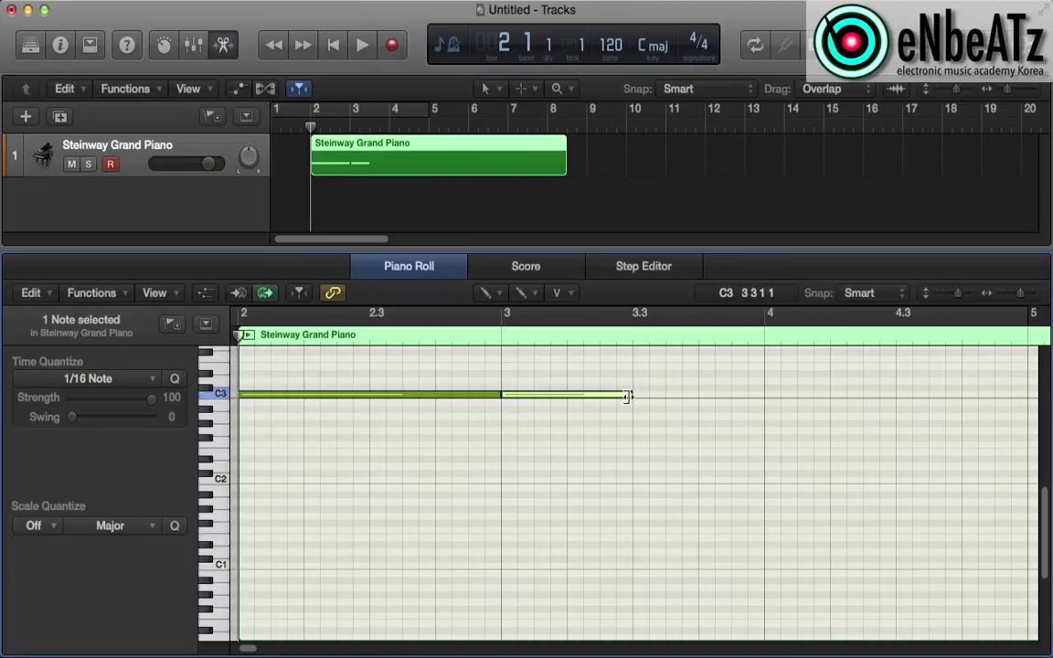
pyautogui.click(536, 271)
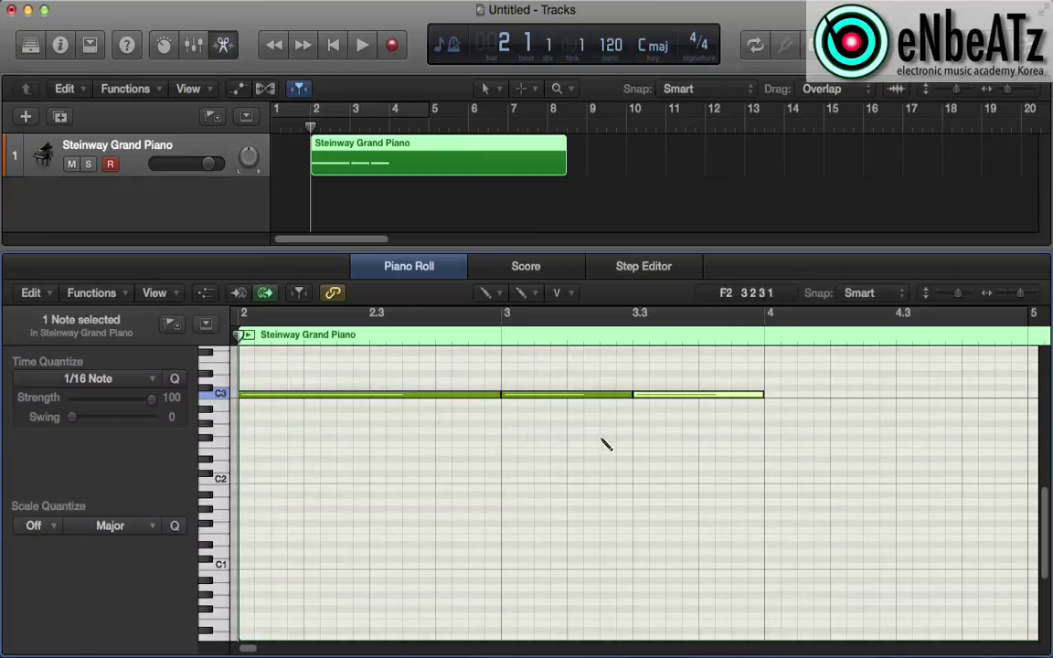
# Step: Shorten both half notes in bar 3 to quarter notes, fill the gaps with further C3 quarter notes, and show the score
pyautogui.moveTo(631, 395); pyautogui.dragTo(563, 436)
pyautogui.moveTo(758, 396); pyautogui.dragTo(700, 423)
pyautogui.click(590, 395)
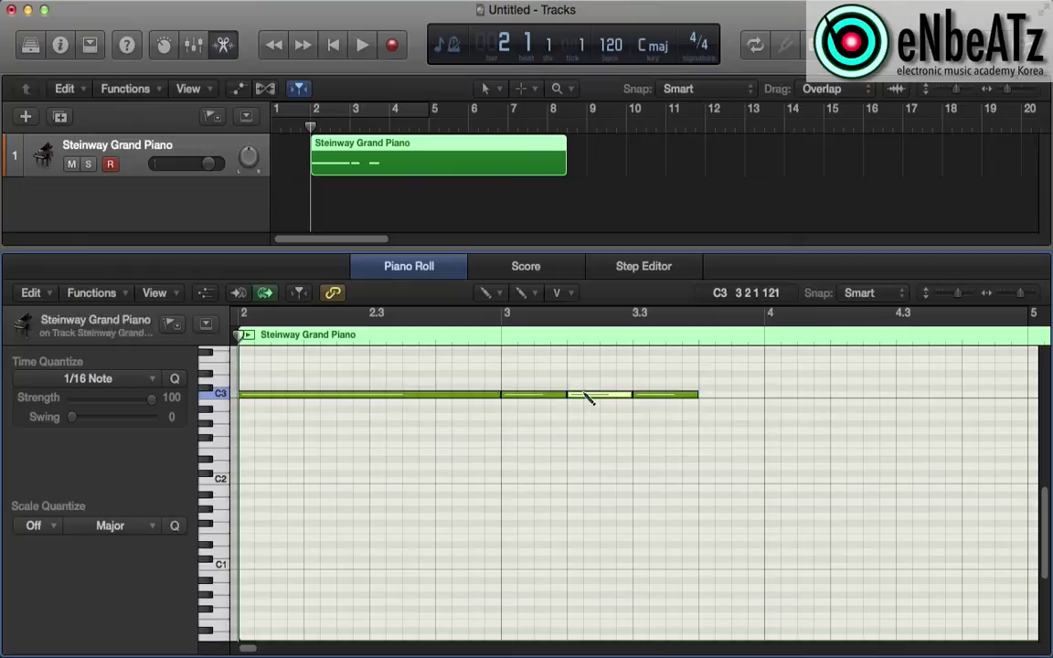
pyautogui.click(712, 398)
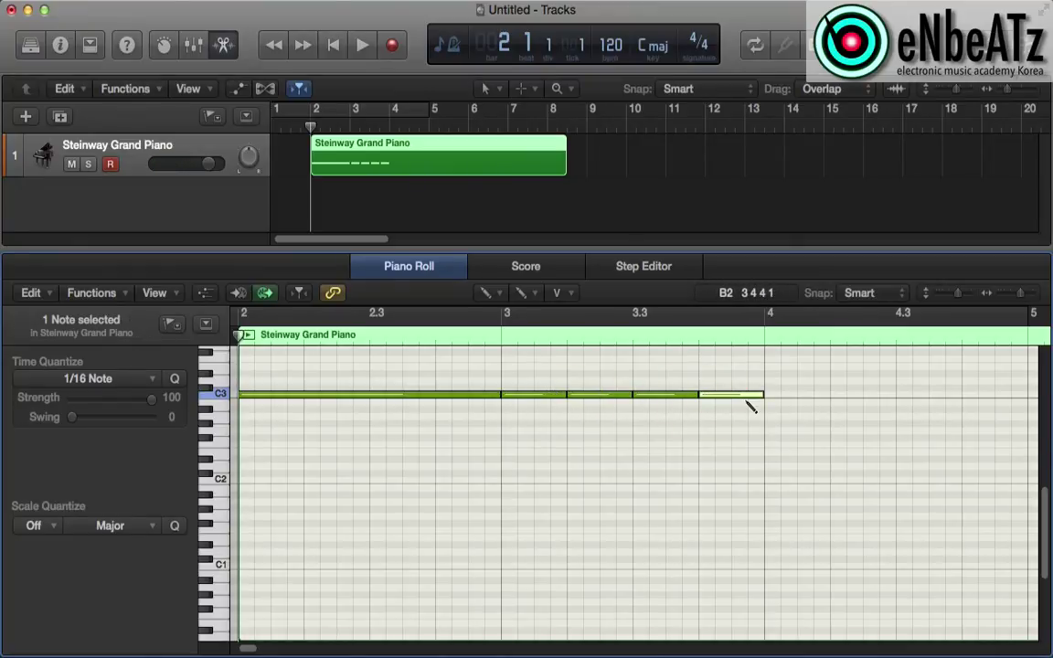
pyautogui.click(534, 267)
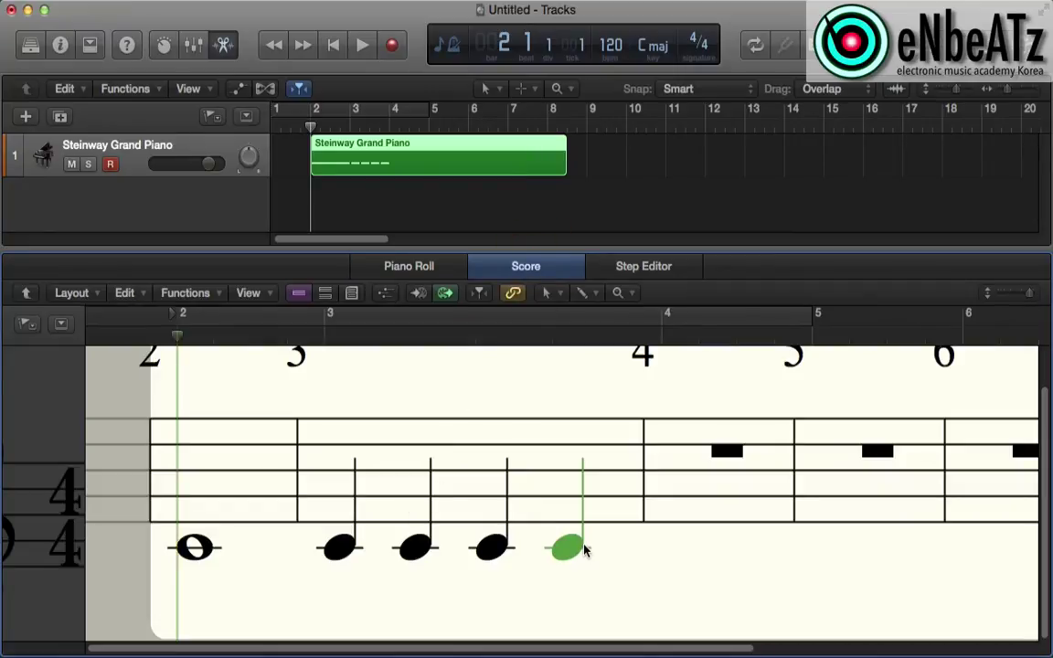
# Step: Shorten the first quarter note of bar 3 to an eighth note and add a second C3 eighth note directly behind it
pyautogui.click(439, 267)
pyautogui.moveTo(560, 393); pyautogui.dragTo(536, 403)
pyautogui.click(542, 397)
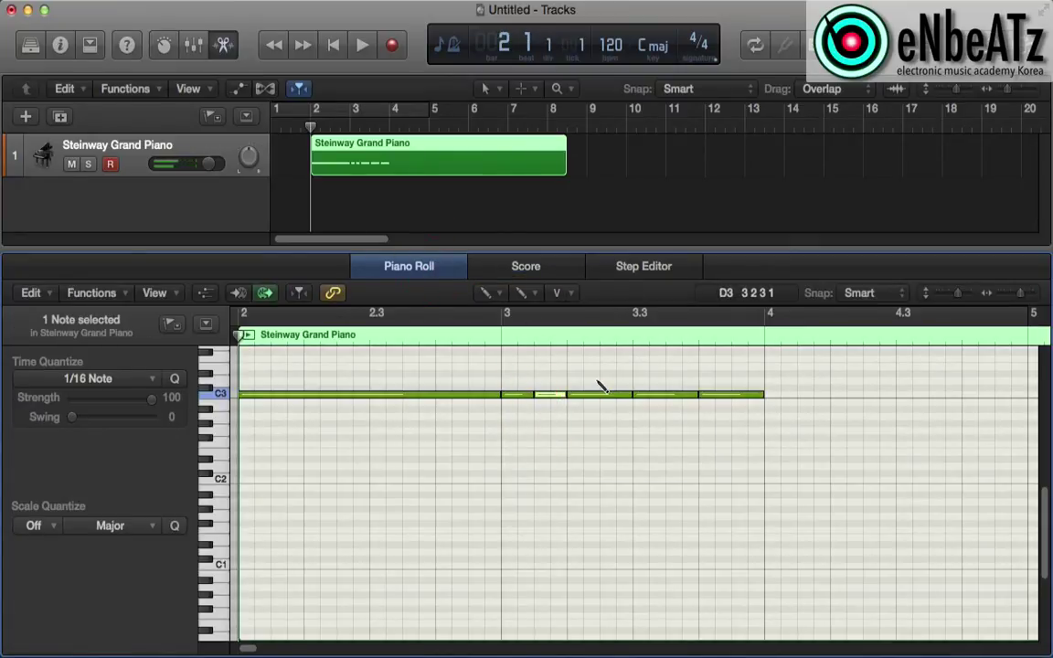
# Step: Delete the three remaining quarter notes in bar 3 using the Pointer tool
pyautogui.press('t')
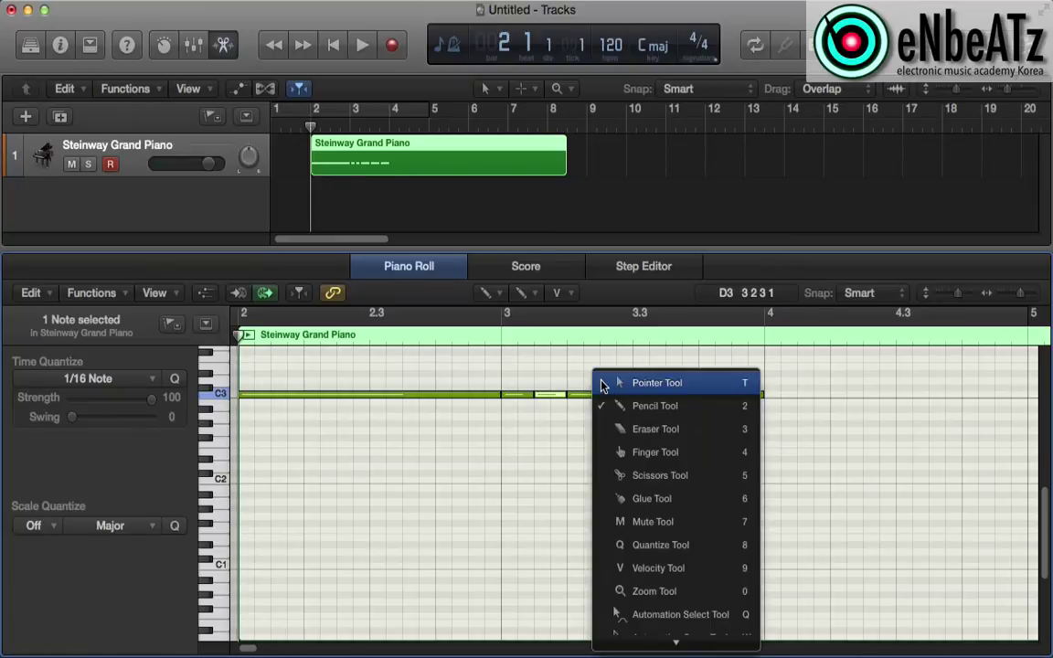
pyautogui.press('t')
pyautogui.moveTo(599, 370); pyautogui.dragTo(730, 435)
pyautogui.press('Delete')
# Step: Repeat the two eighth notes with 5 copies and delete the surplus notes beyond the end of bar 3
pyautogui.moveTo(666, 385); pyautogui.dragTo(519, 413)
pyautogui.press('super+r')
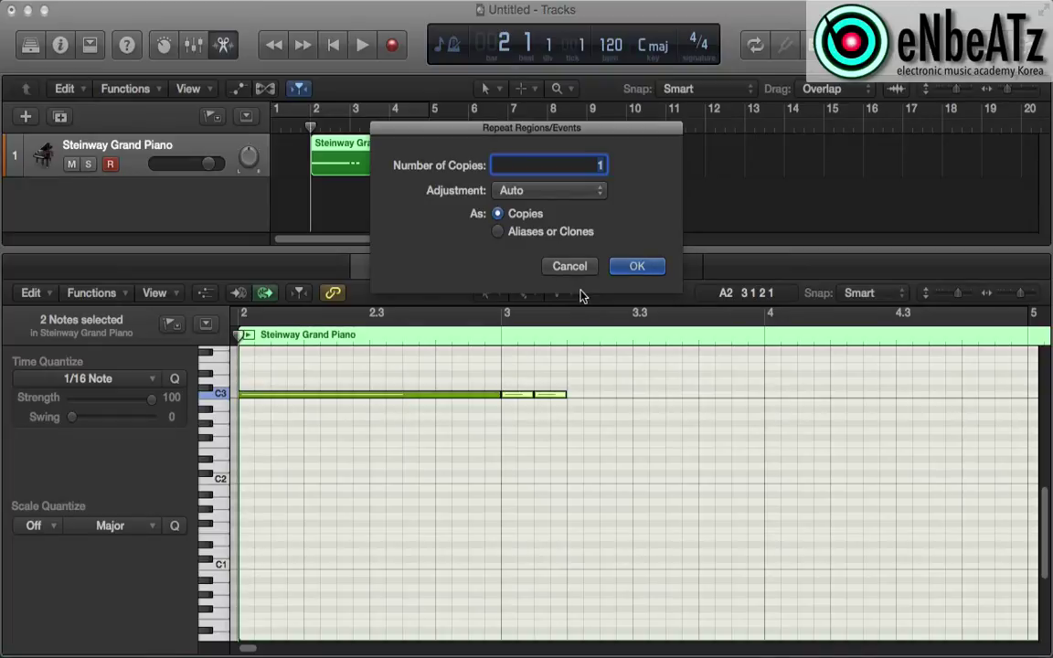
pyautogui.write('5')
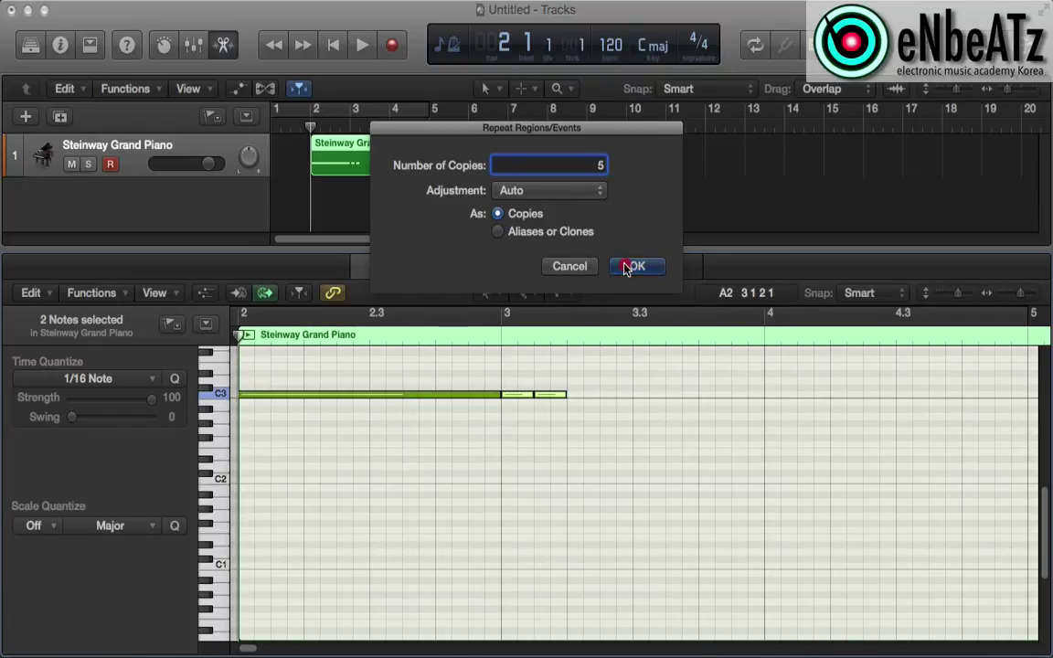
pyautogui.click(637, 266)
pyautogui.moveTo(764, 382); pyautogui.dragTo(936, 437)
pyautogui.press('Delete')
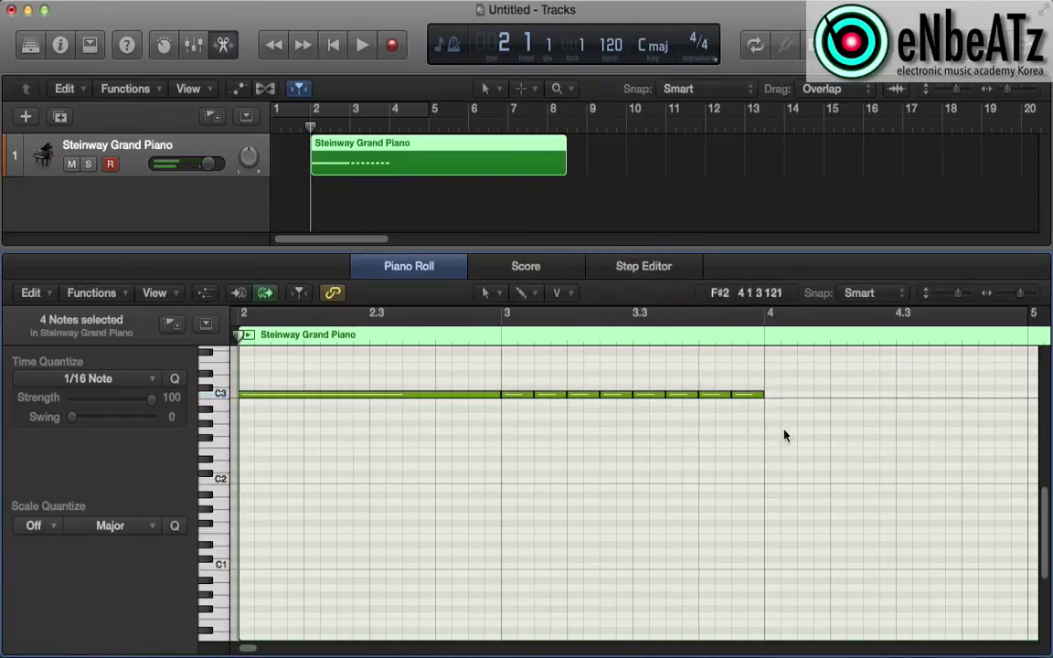
# Step: View the eighth notes of bar 3 in the score, and return to the piano roll
pyautogui.click(488, 337)
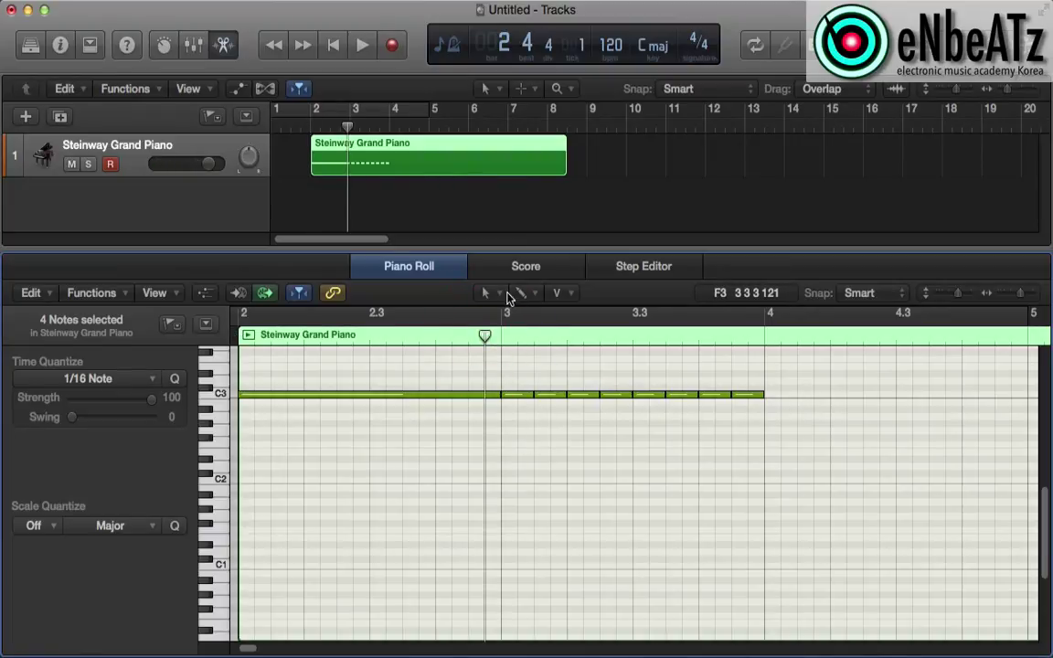
pyautogui.click(523, 266)
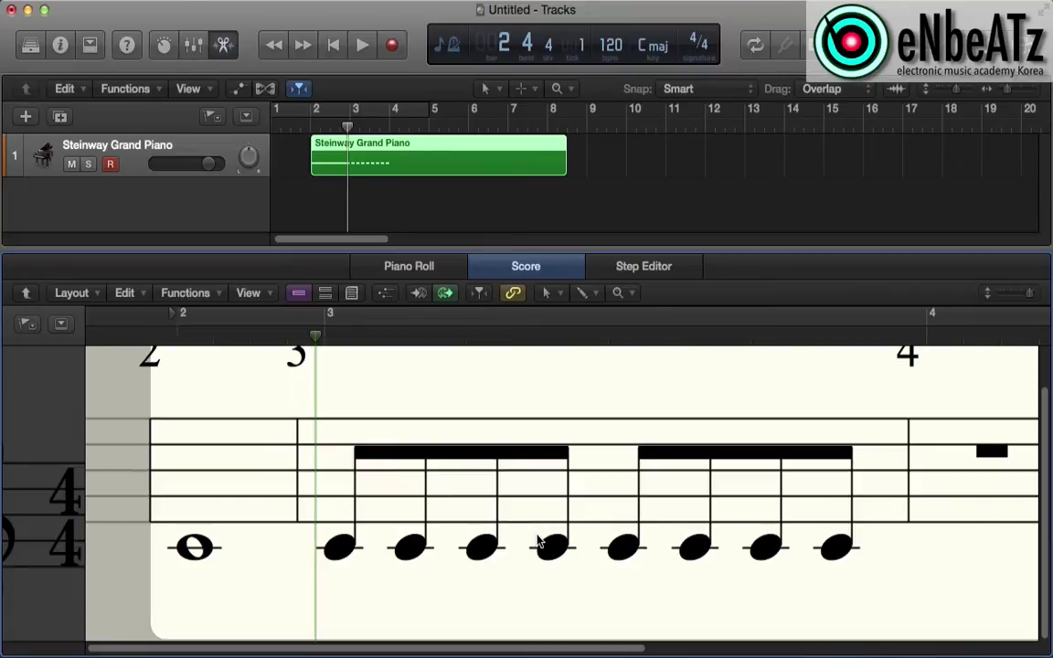
pyautogui.click(438, 267)
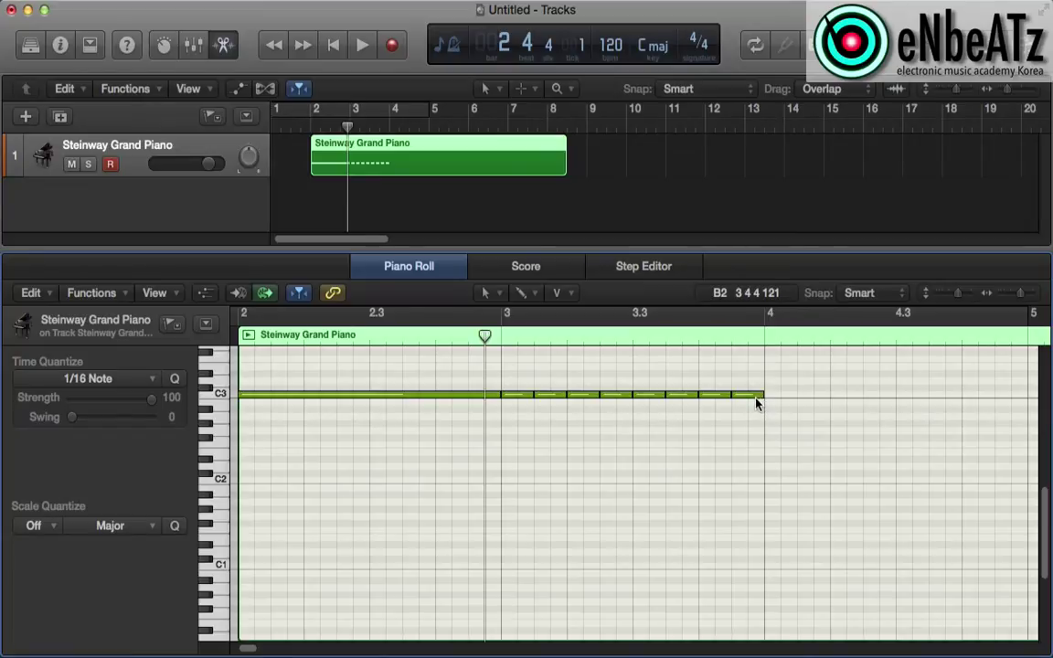
# Step: Examine the quarter note and half note of bar 3 in the score, and return to the piano roll
pyautogui.press('super+Tab')
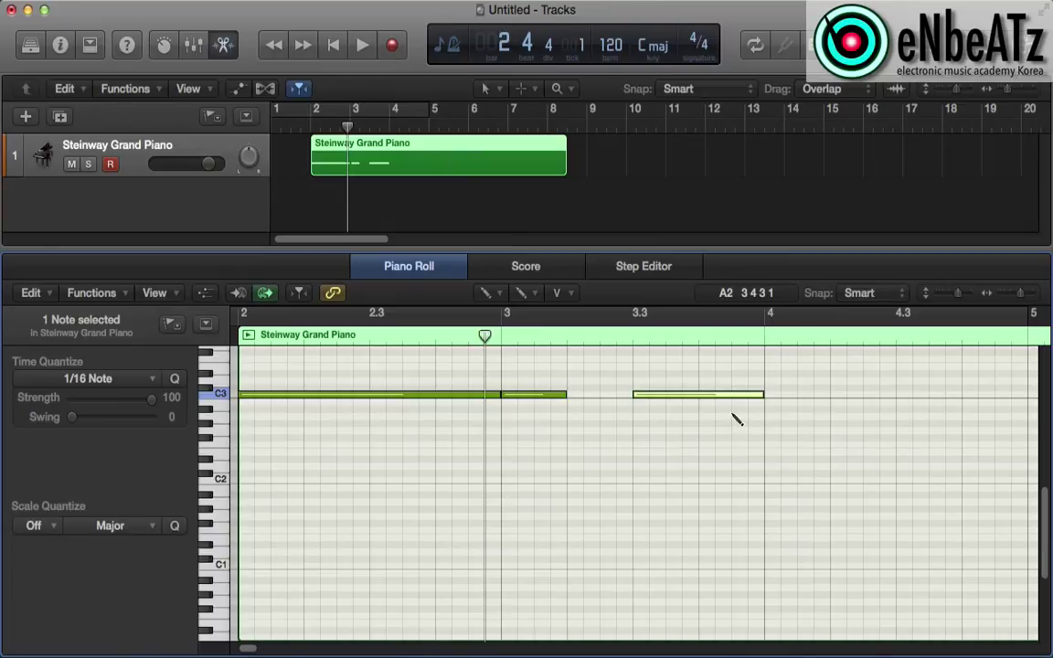
pyautogui.click(540, 266)
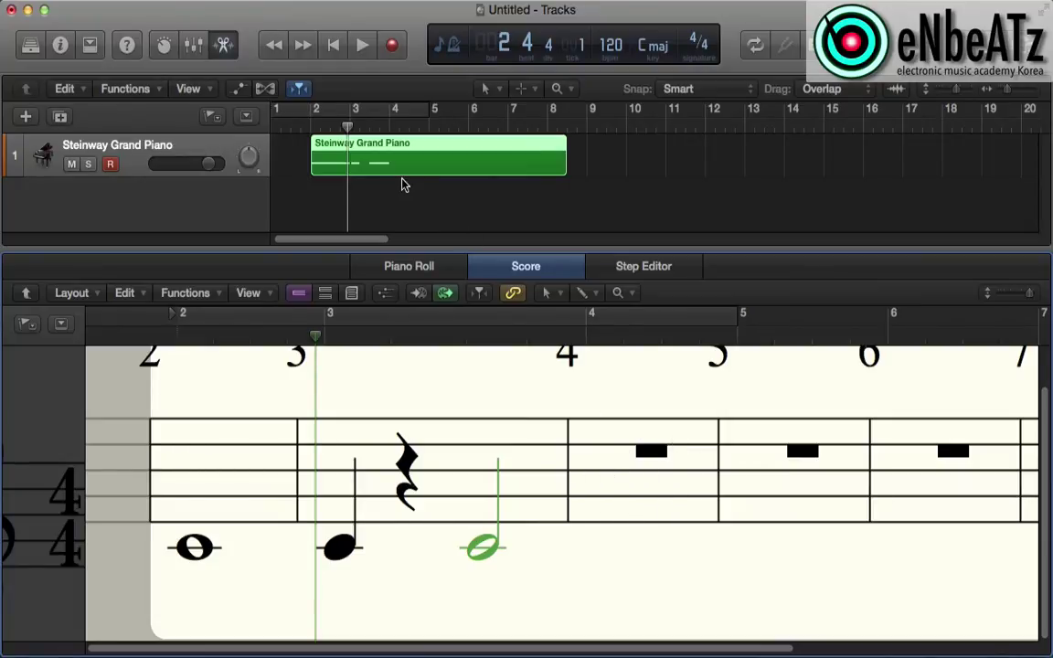
pyautogui.click(409, 266)
# Step: Lengthen the quarter note in bar 3 to a half note, delete the half note behind it, and show the score
pyautogui.moveTo(562, 394); pyautogui.dragTo(627, 462)
pyautogui.click(689, 395)
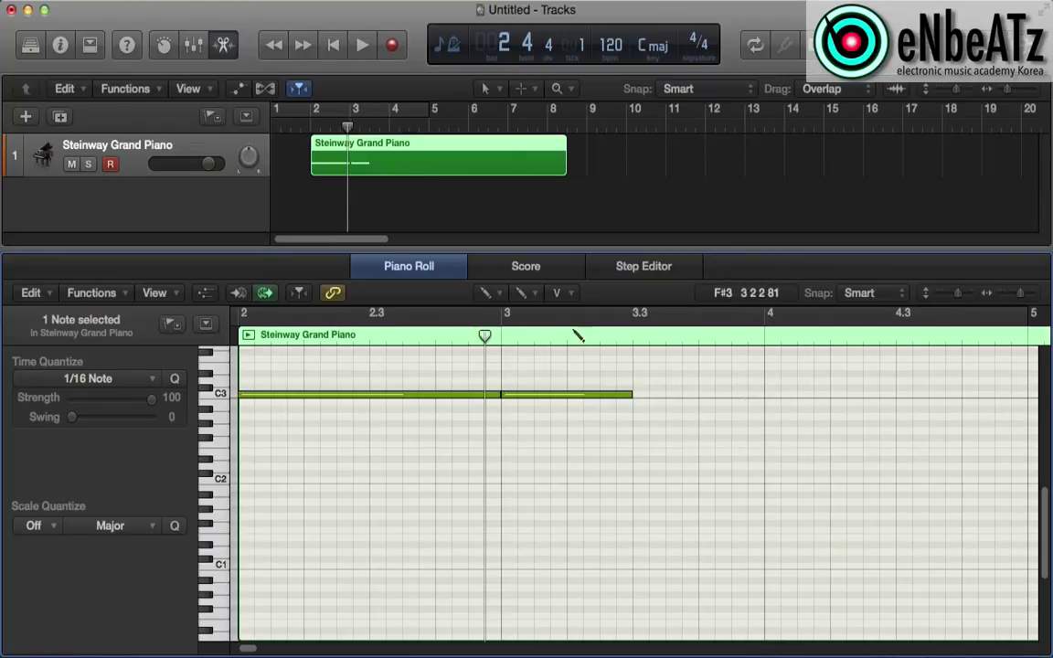
pyautogui.click(539, 268)
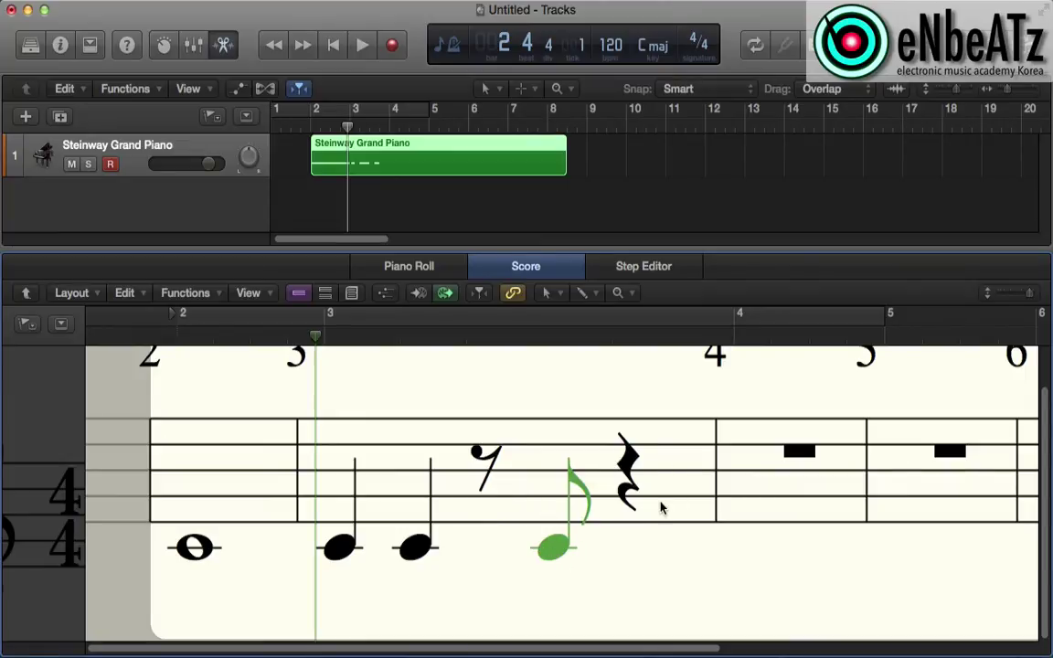
# Step: Compare how the notes and rests of bar 3 appear in the score and in the piano roll
pyautogui.press('super+z')
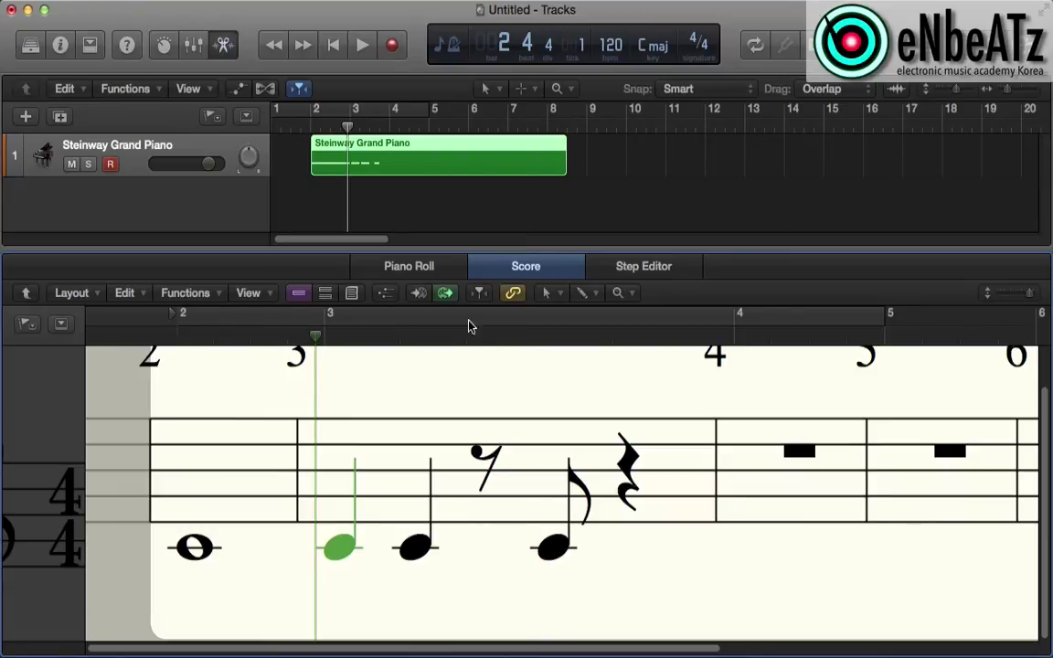
pyautogui.click(446, 266)
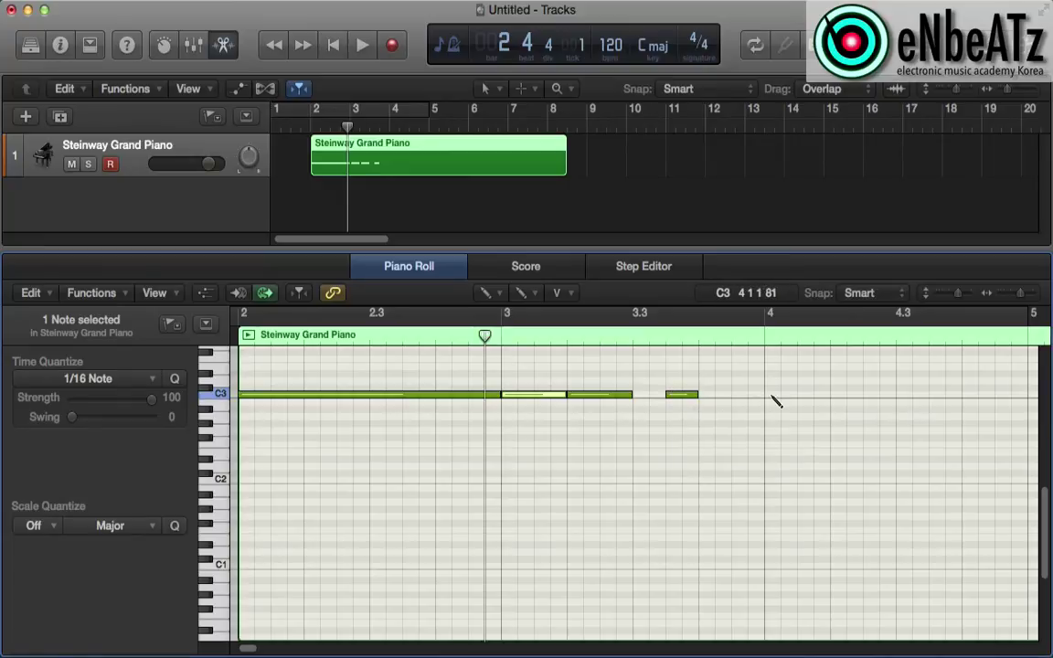
pyautogui.click(565, 265)
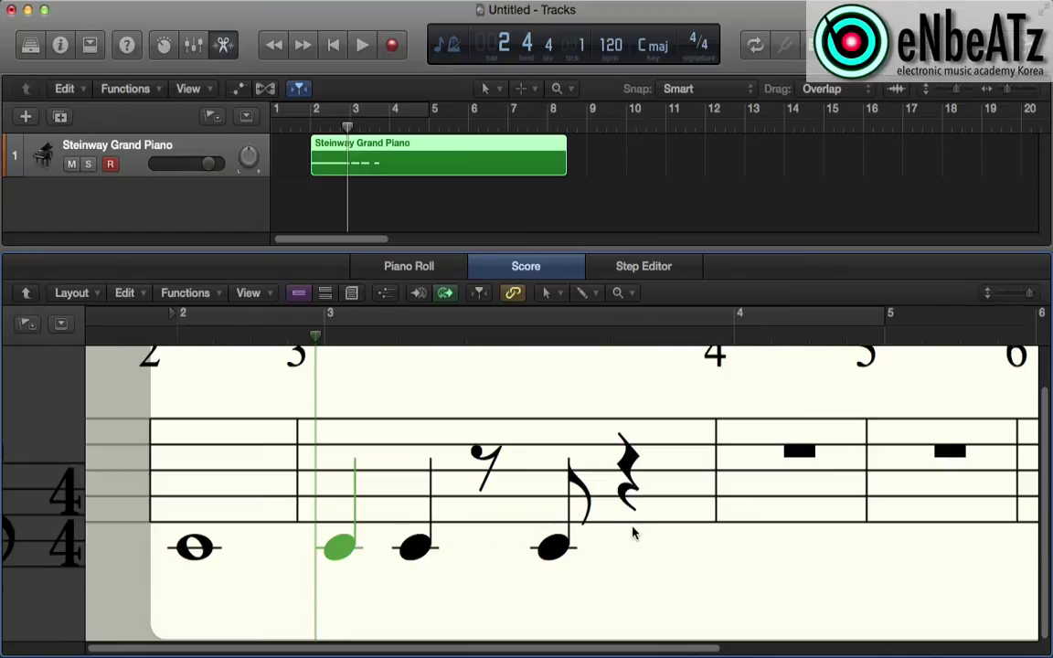
pyautogui.press('p')
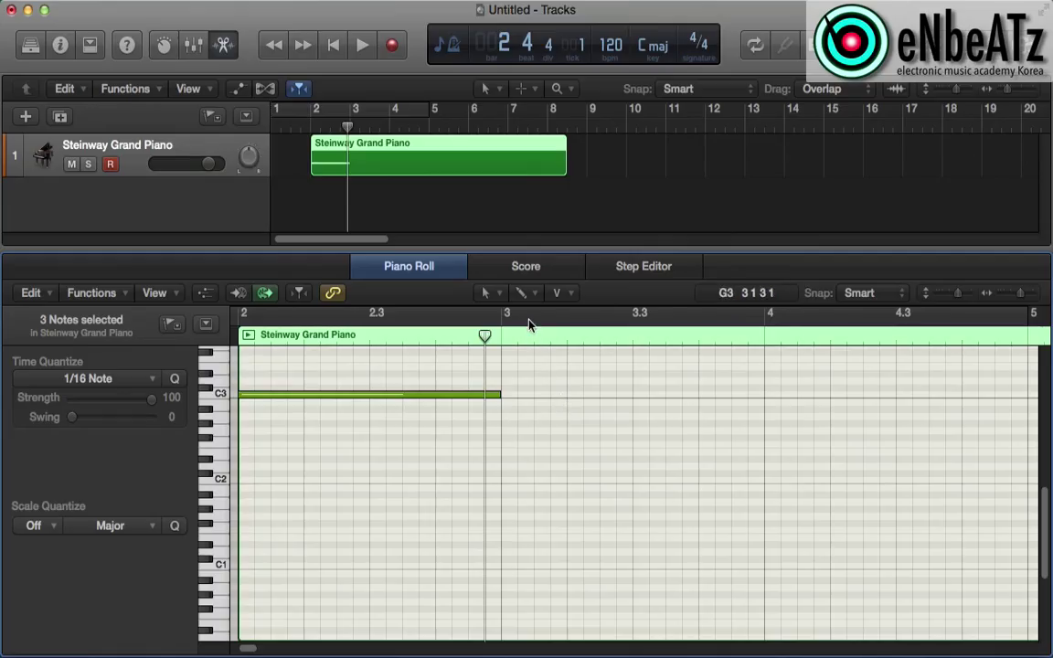
# Step: Draw a C3 quarter note at the start of bar 3 with the Pencil tool and show it in the score
pyautogui.press('t')
pyautogui.press('p')
pyautogui.click(510, 394)
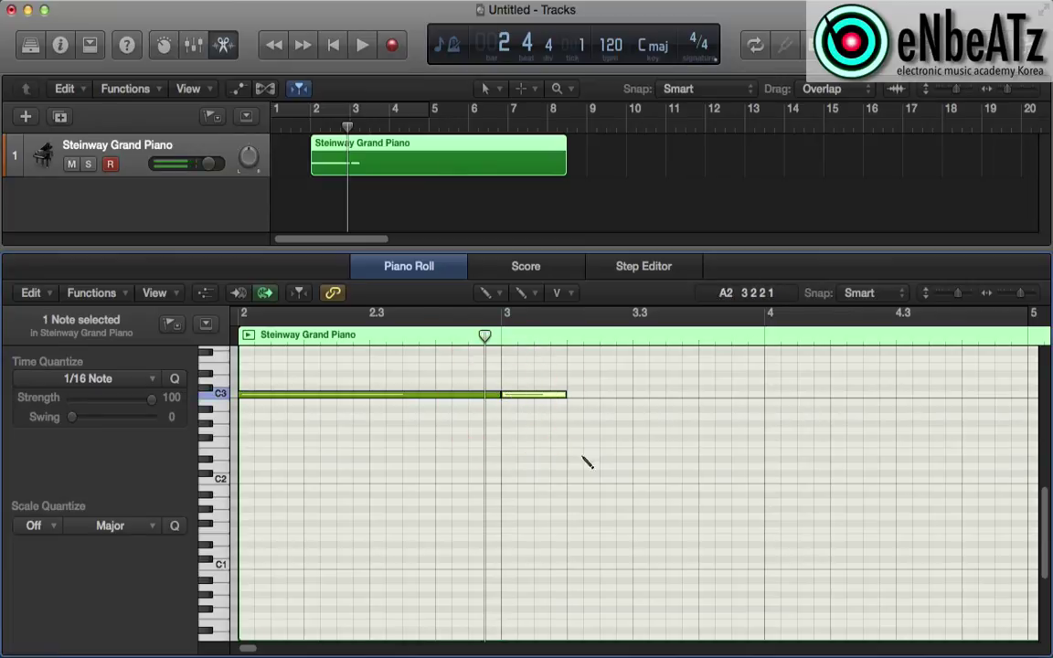
pyautogui.click(527, 266)
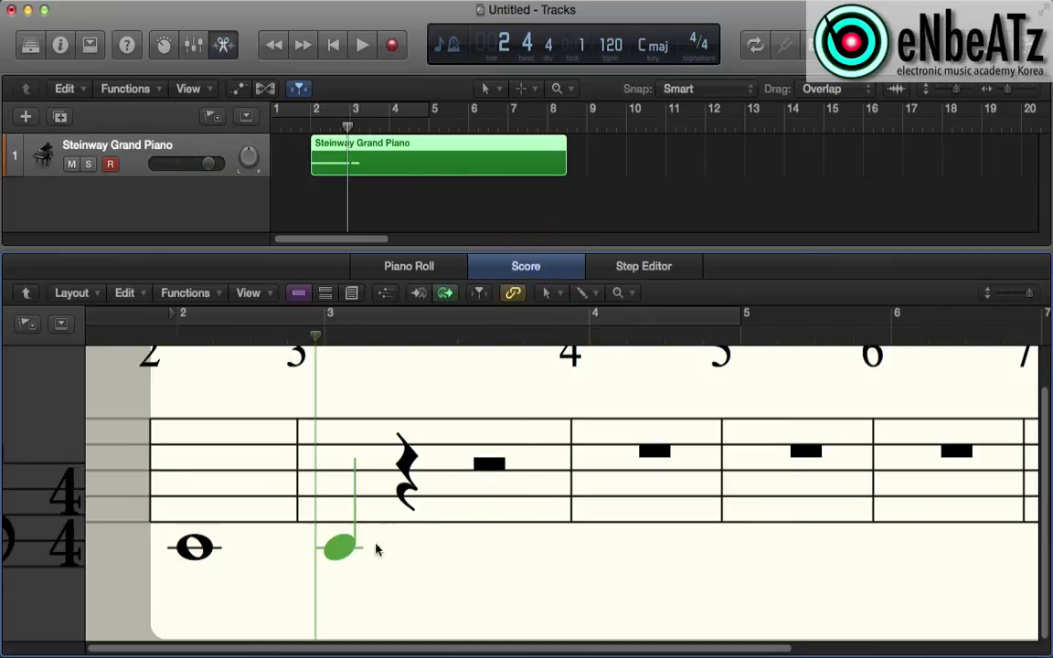
# Step: Draw four consecutive C3 sixteenth notes from the start of bar 3 in the piano roll and show them in the score
pyautogui.click(450, 276)
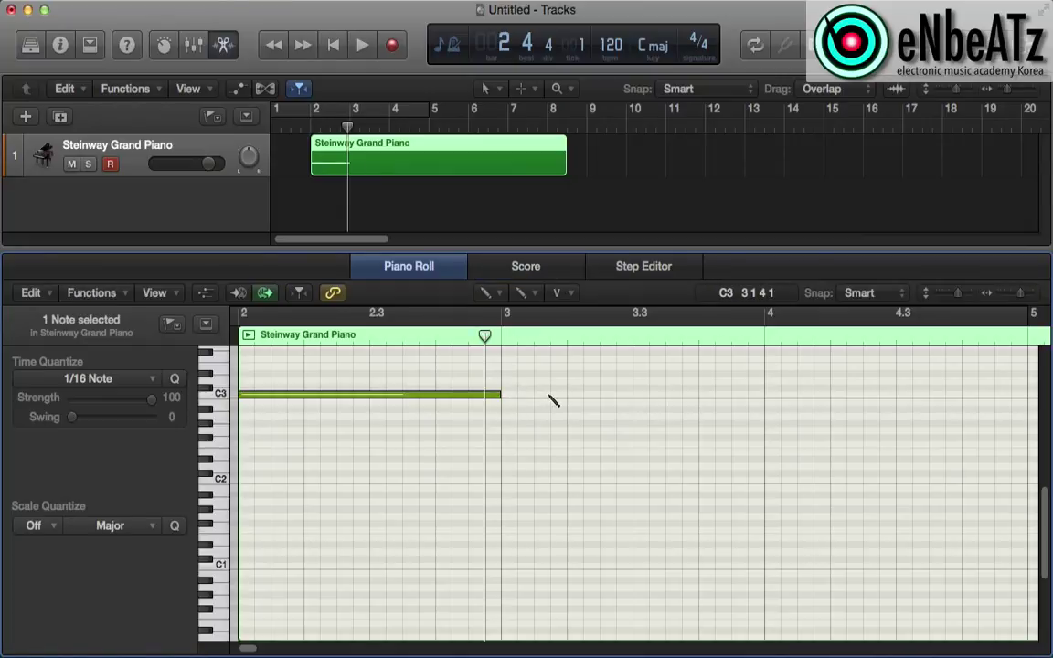
pyautogui.click(512, 396)
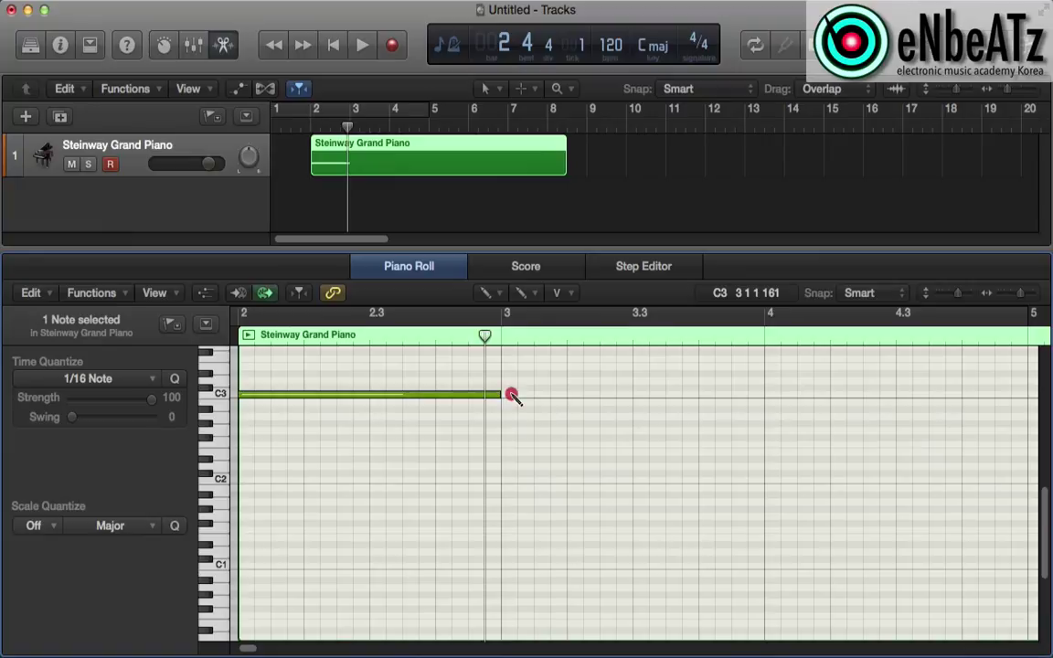
pyautogui.click(527, 395)
pyautogui.click(541, 395)
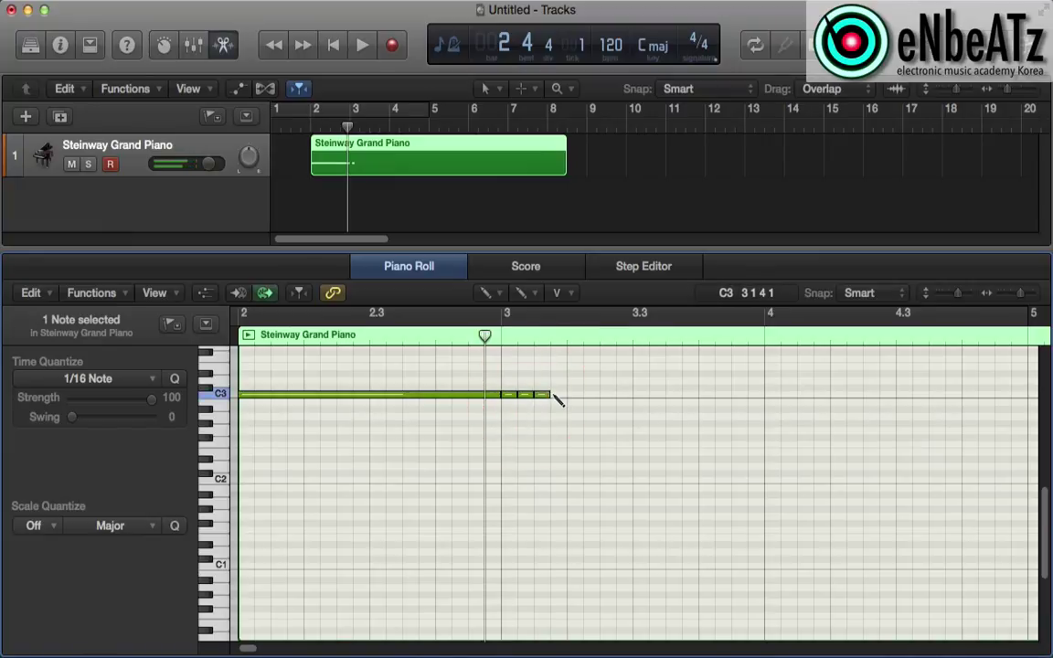
pyautogui.click(553, 396)
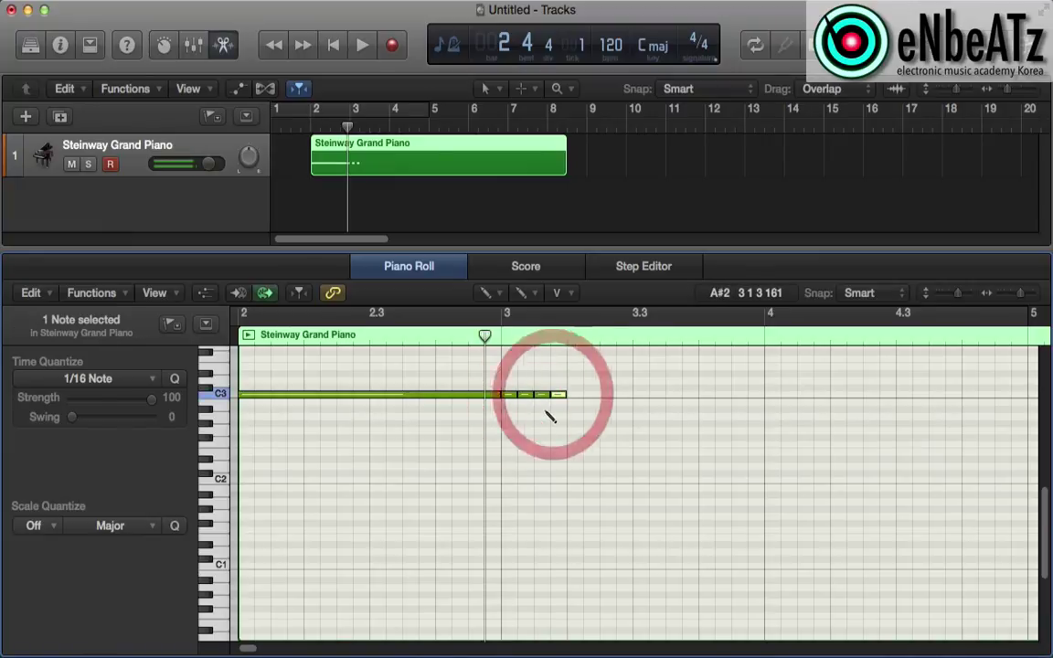
pyautogui.click(530, 268)
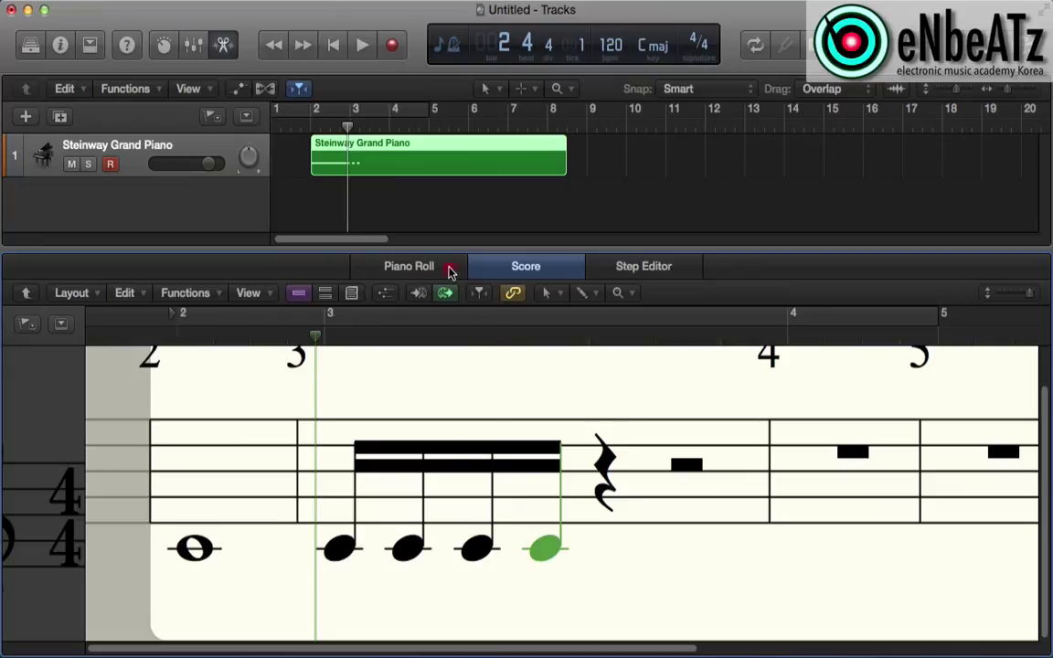
# Step: Return to the piano roll and switch the transport's LCD display mode to Custom
pyautogui.click(413, 266)
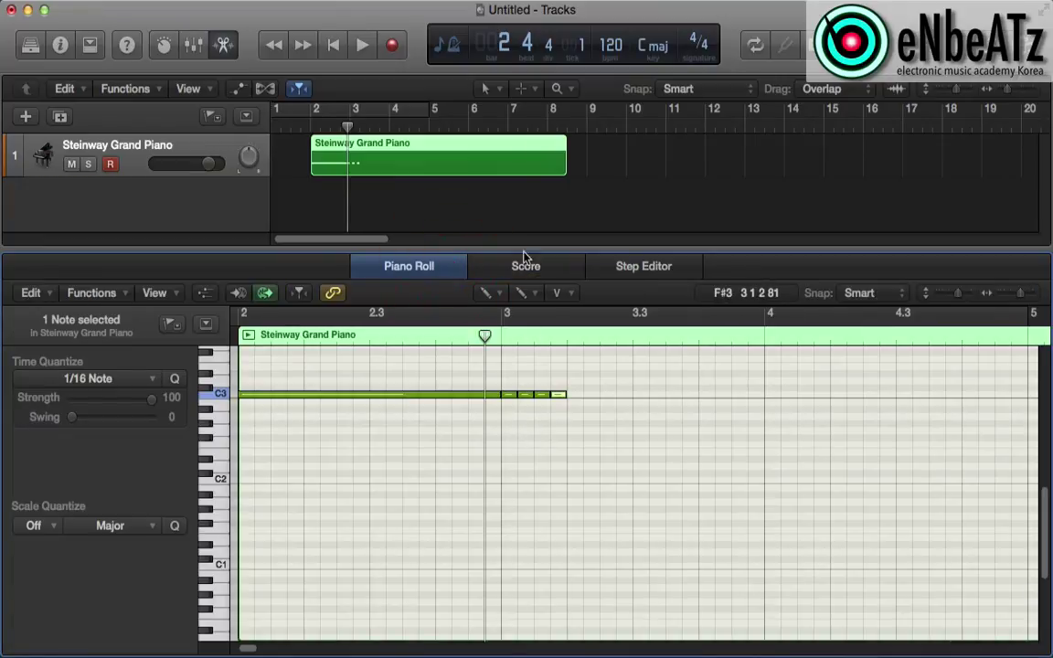
pyautogui.click(447, 48)
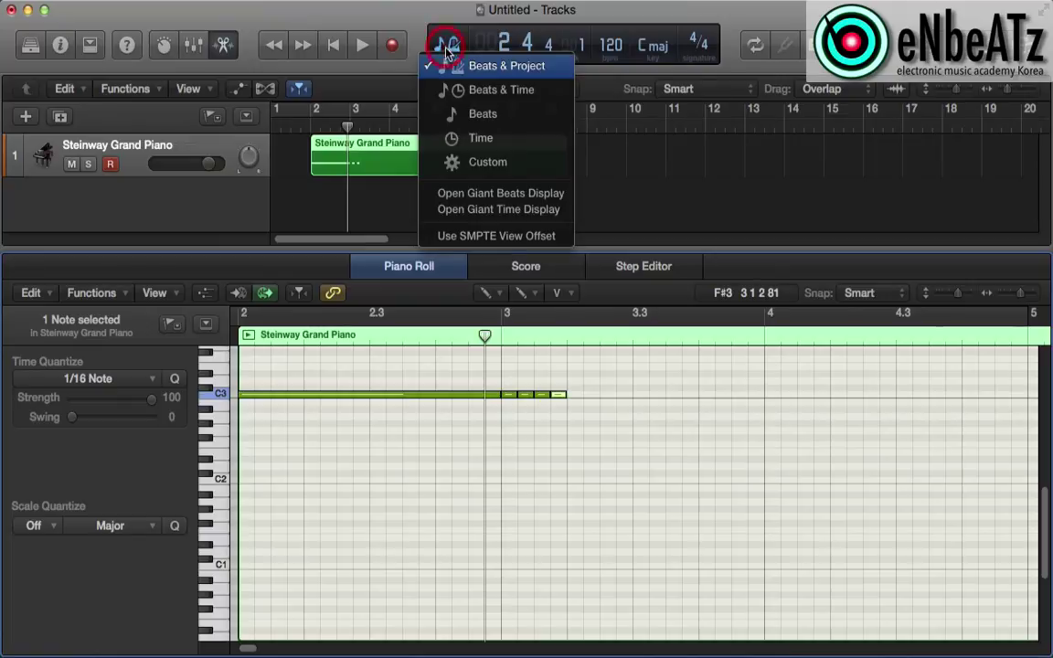
pyautogui.click(461, 163)
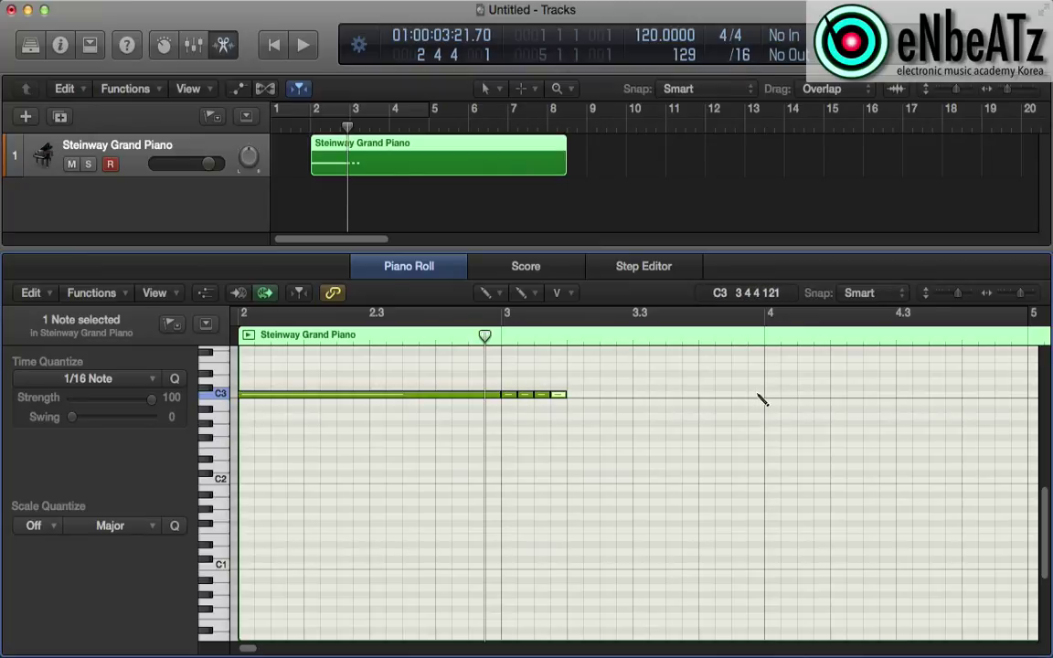
pyautogui.click(356, 45)
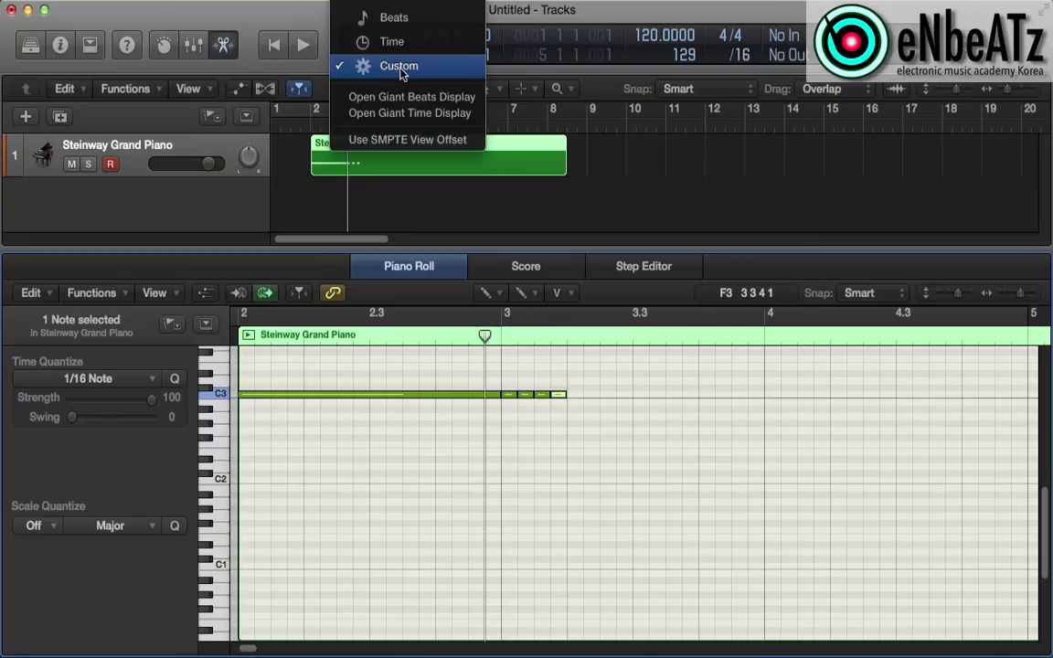
pyautogui.click(744, 73)
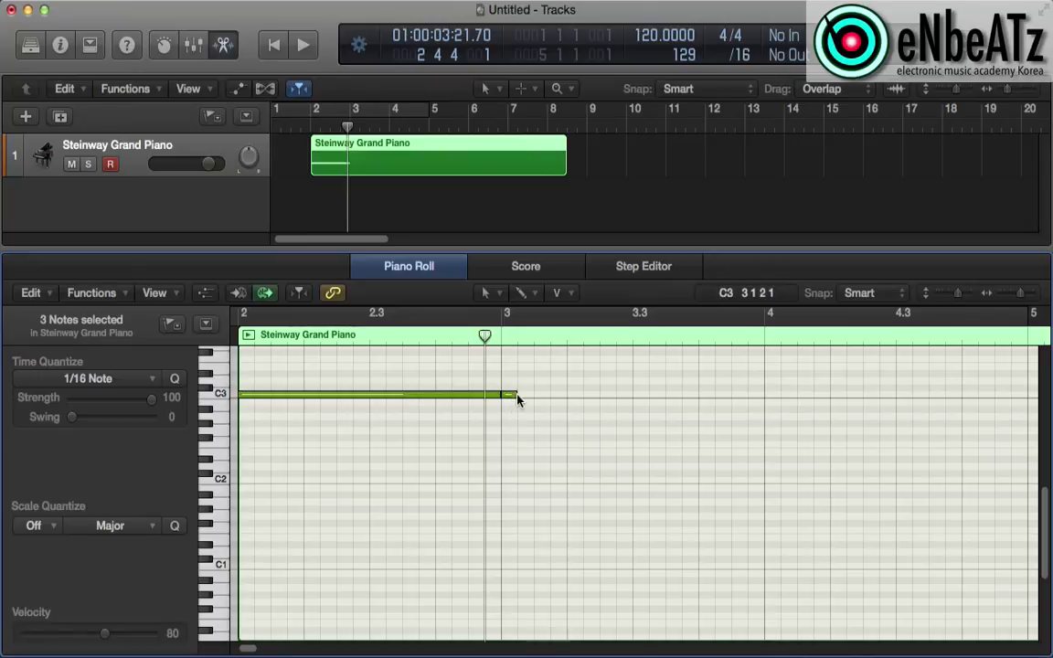
# Step: Lengthen the C3 sixteenth note at the start of bar 3 to an eighth note and finally to a whole note filling the bar
pyautogui.moveTo(515, 396); pyautogui.dragTo(535, 439)
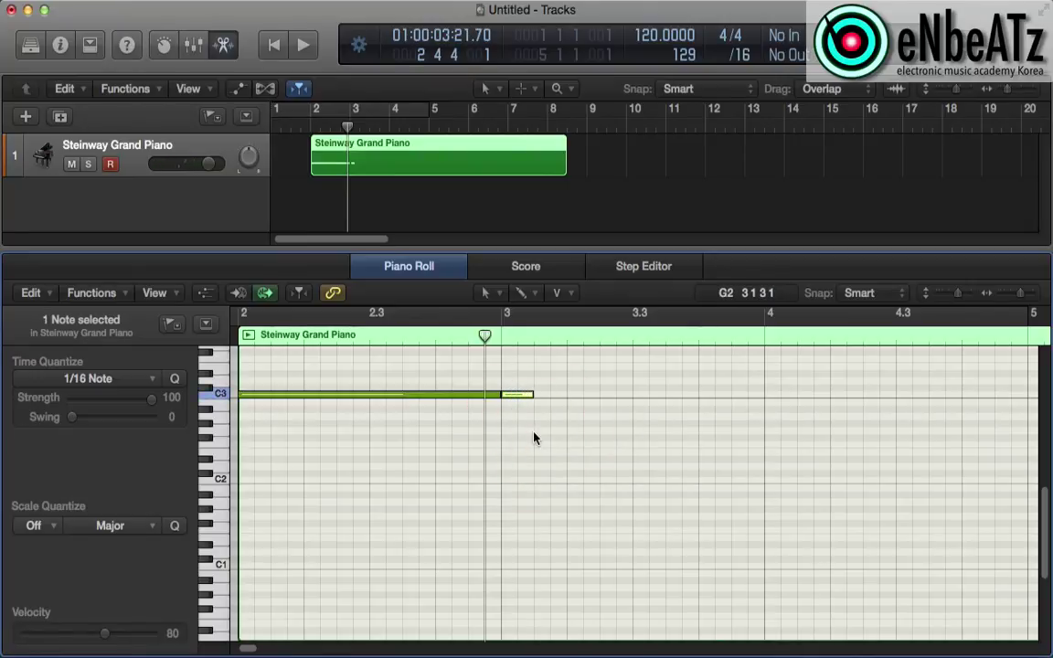
pyautogui.moveTo(528, 395); pyautogui.dragTo(764, 444)
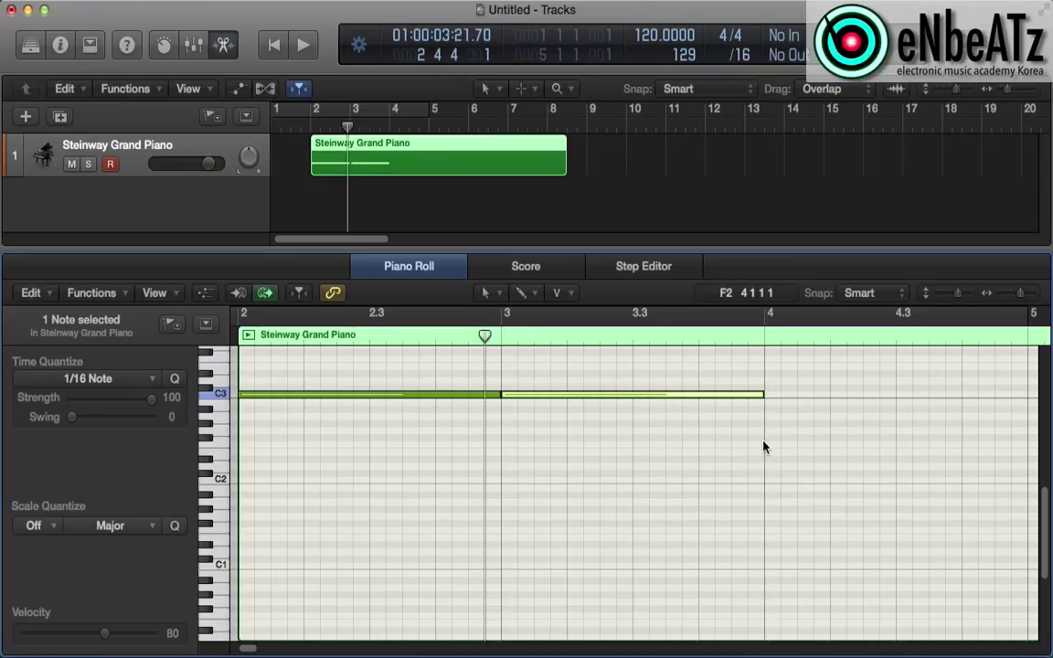